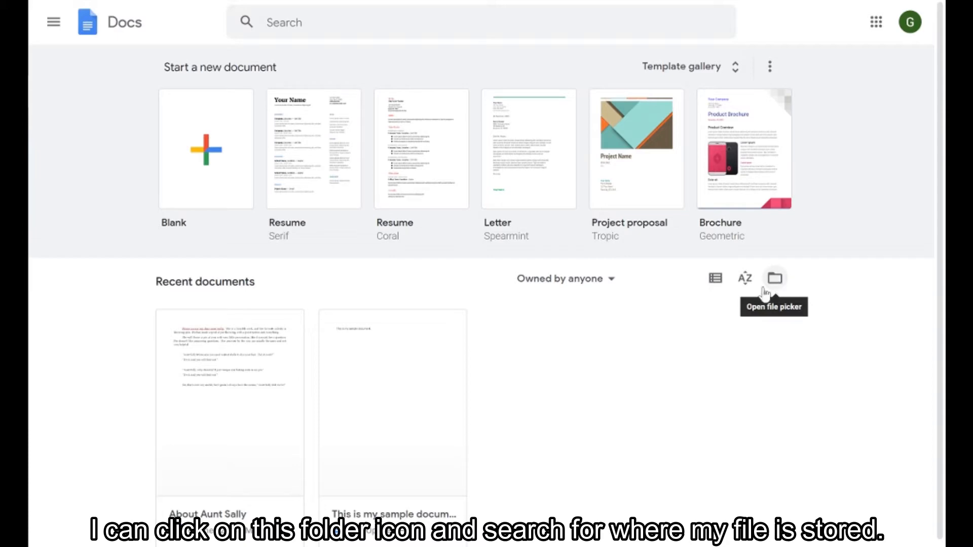
# Step: Open the About Aunt Sally document and correct "too" to "to" at the end of the last paragraph
pyautogui.click(261, 408)
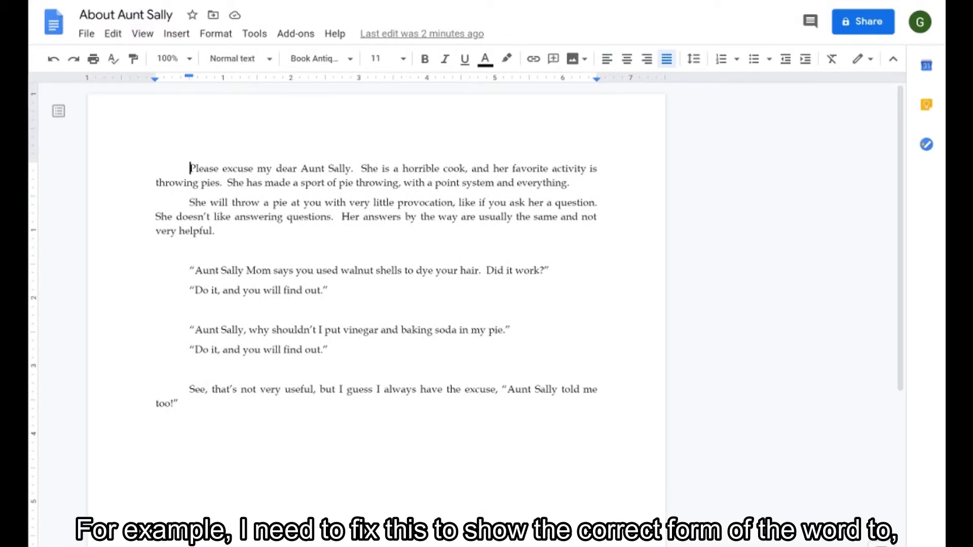
pyautogui.click(171, 404)
pyautogui.press('BackSpace')
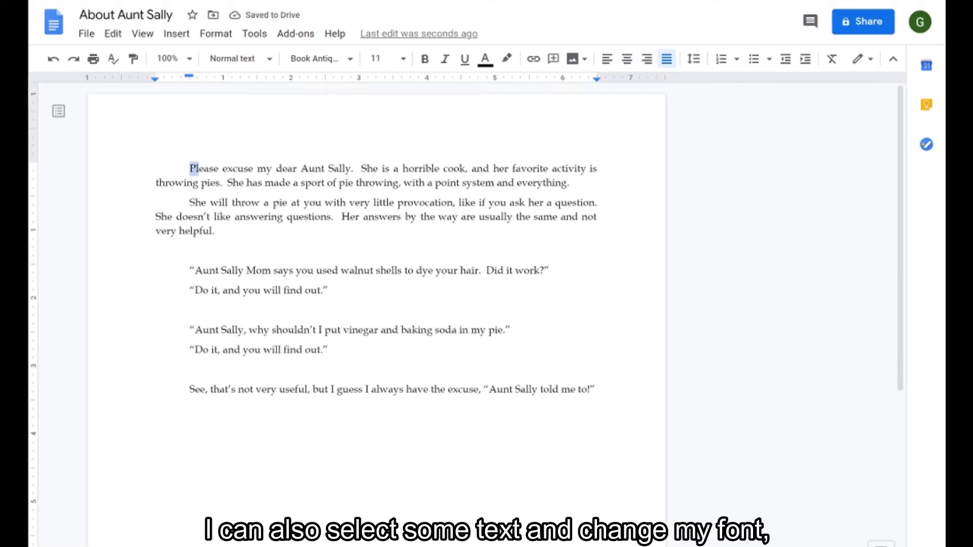
# Step: Make the opening phrase "Please excuse my dear Aunt Sally" bold, italic, underlined and red
pyautogui.moveTo(189, 168); pyautogui.dragTo(351, 168)
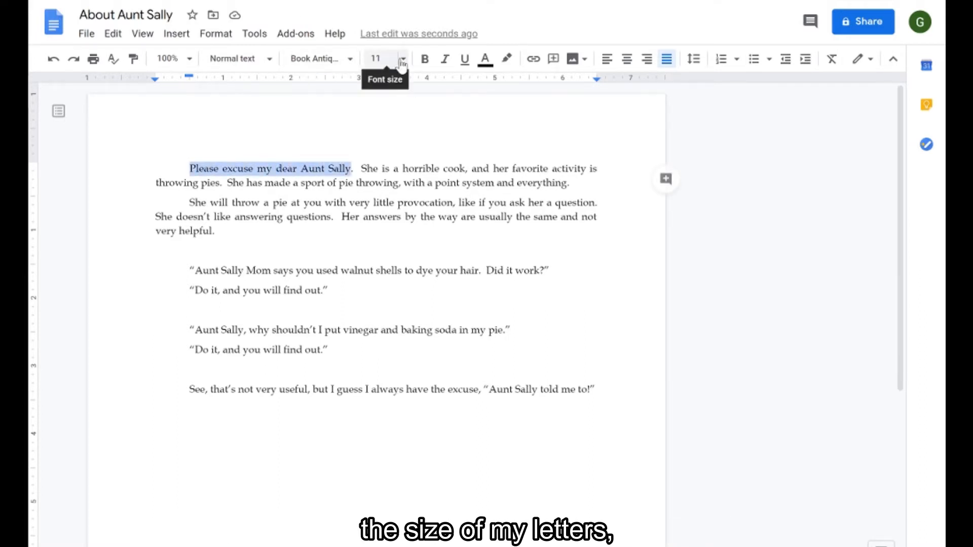
pyautogui.click(424, 59)
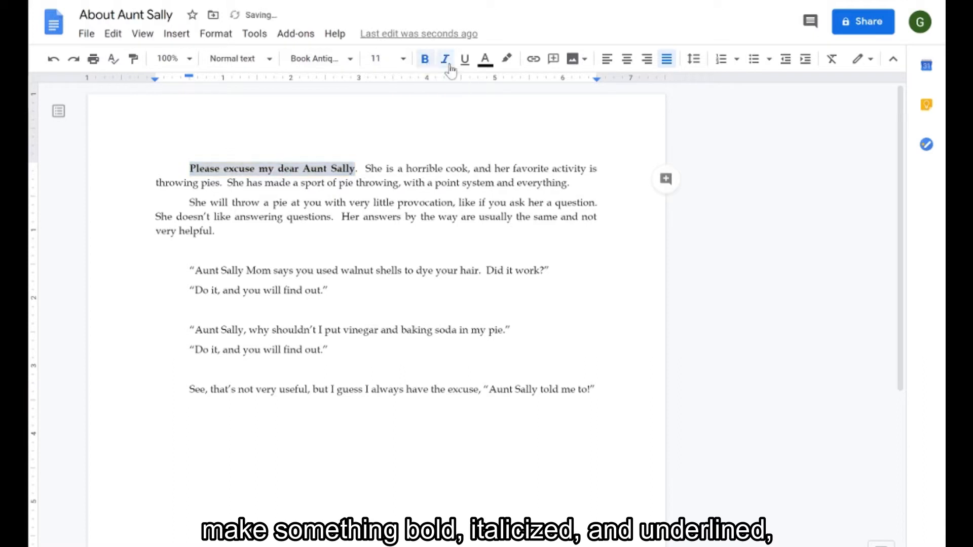
pyautogui.click(445, 61)
pyautogui.click(464, 61)
pyautogui.click(487, 60)
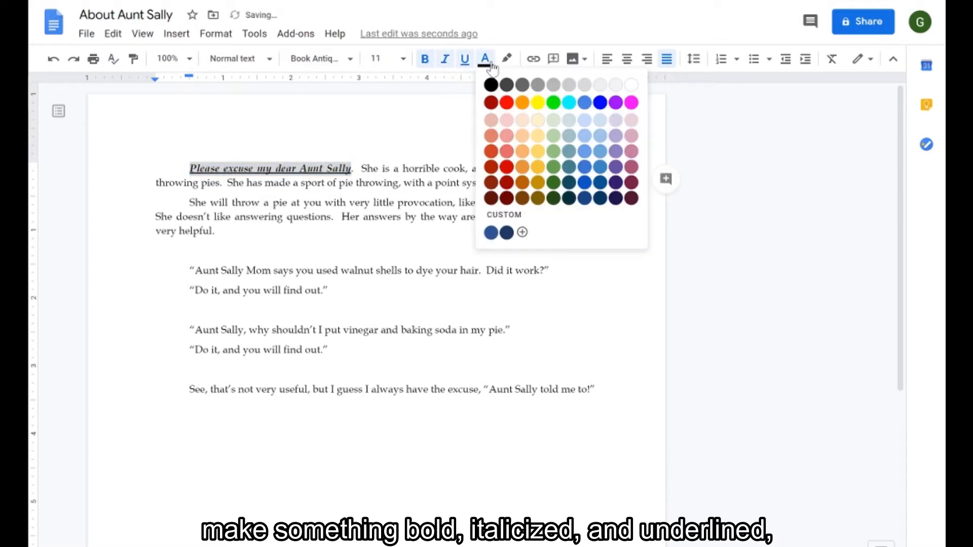
pyautogui.click(506, 103)
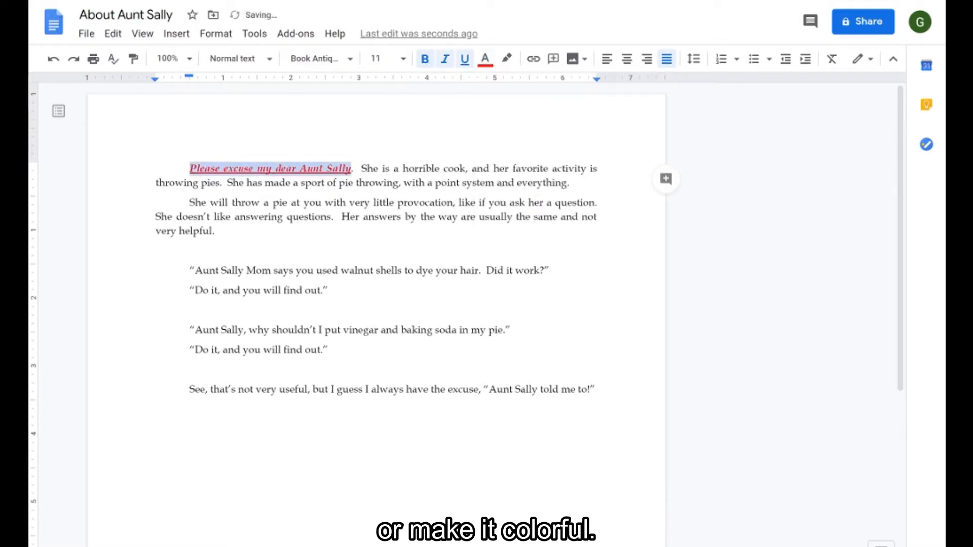
pyautogui.click(465, 169)
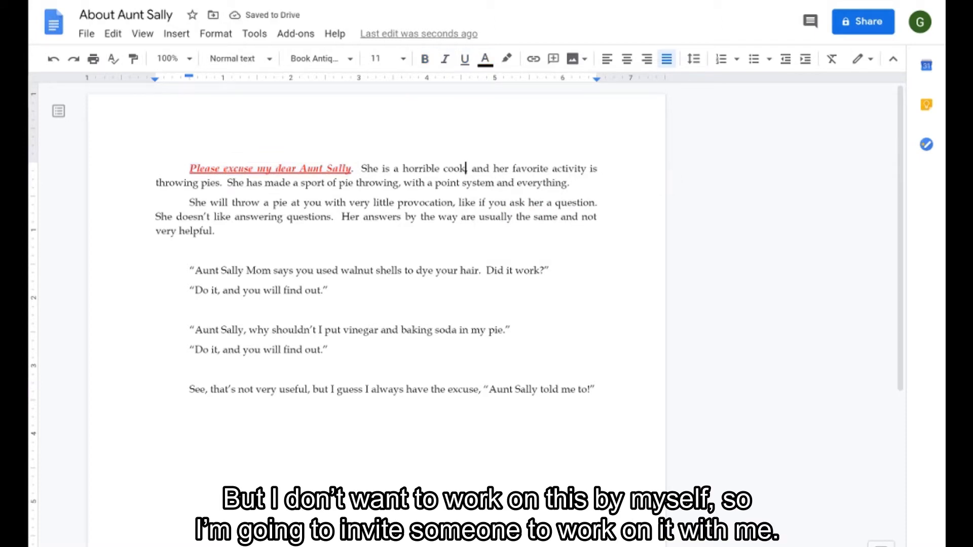
# Step: Share the document so that anyone with the link can view it
pyautogui.click(874, 30)
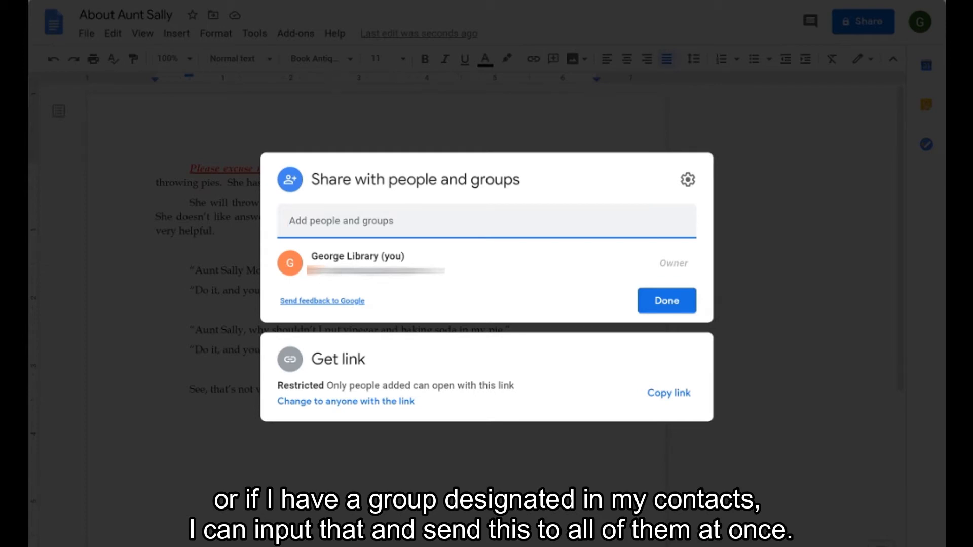
pyautogui.click(370, 401)
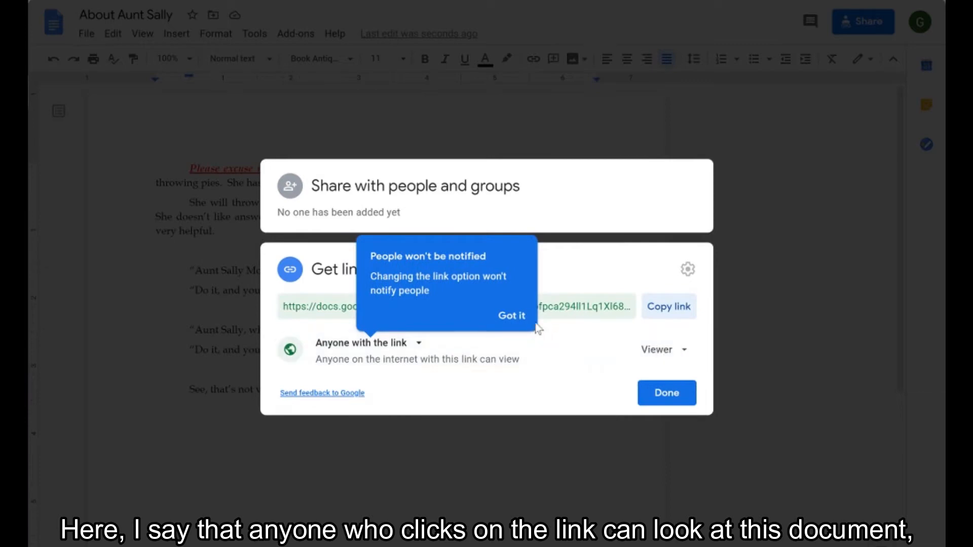
pyautogui.click(512, 317)
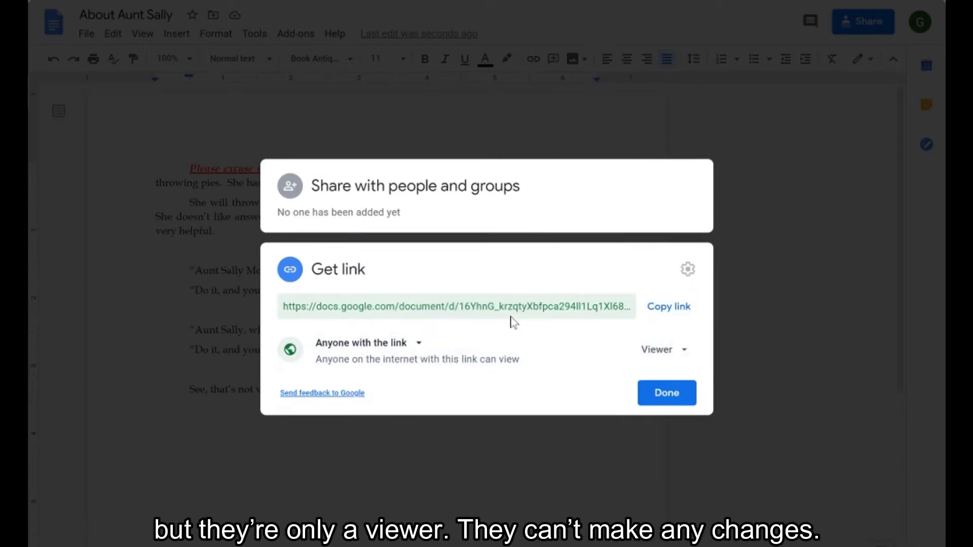
pyautogui.click(684, 353)
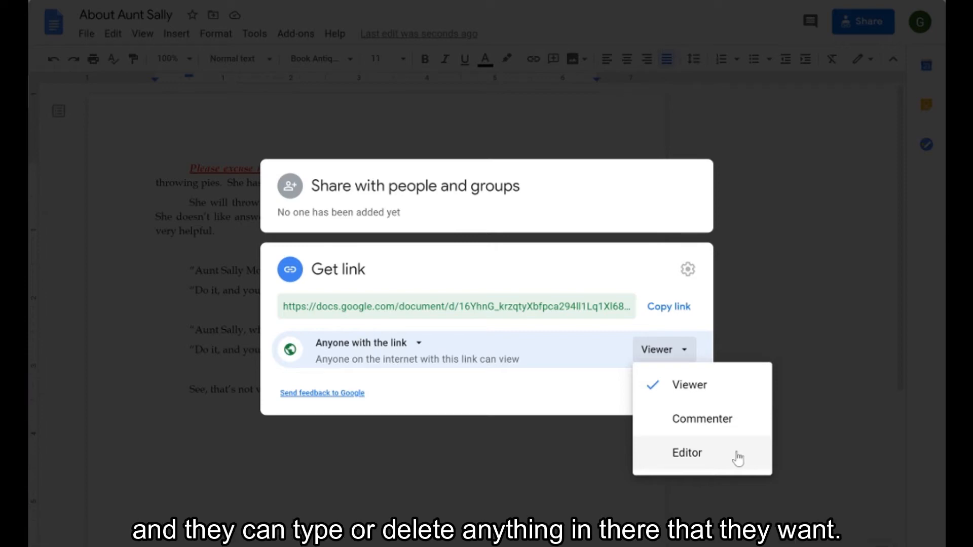
pyautogui.click(597, 396)
pyautogui.click(651, 400)
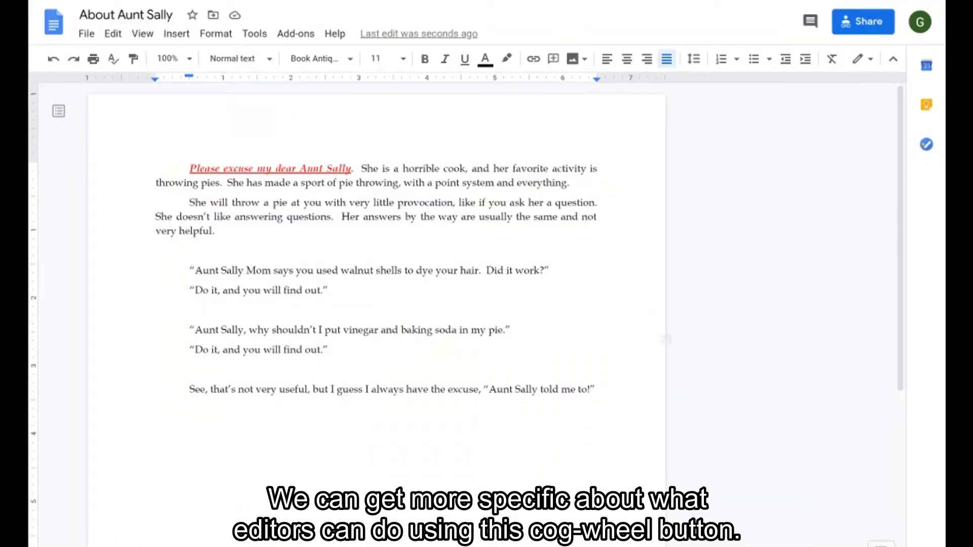
# Step: Review the sharing settings for editors, viewers and commenters
pyautogui.click(867, 25)
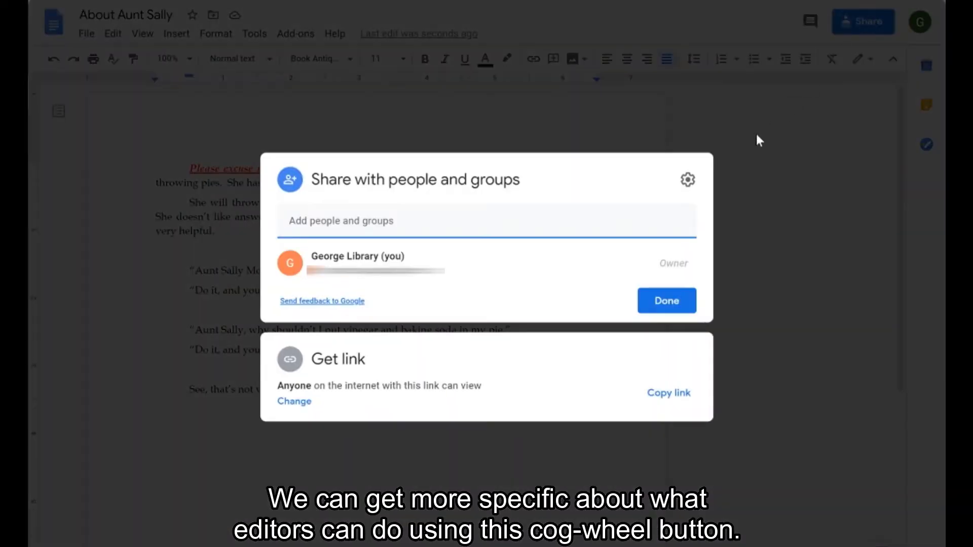
pyautogui.click(685, 181)
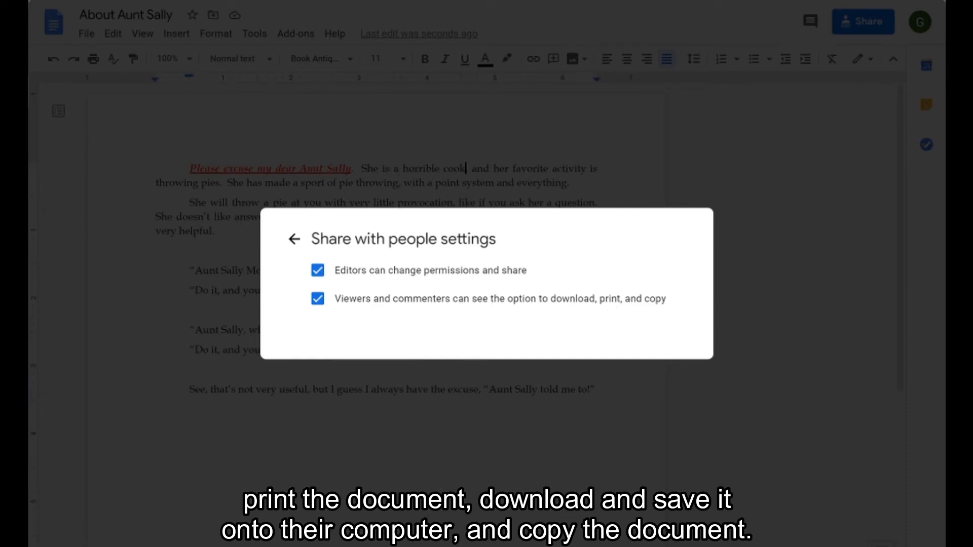
pyautogui.click(293, 240)
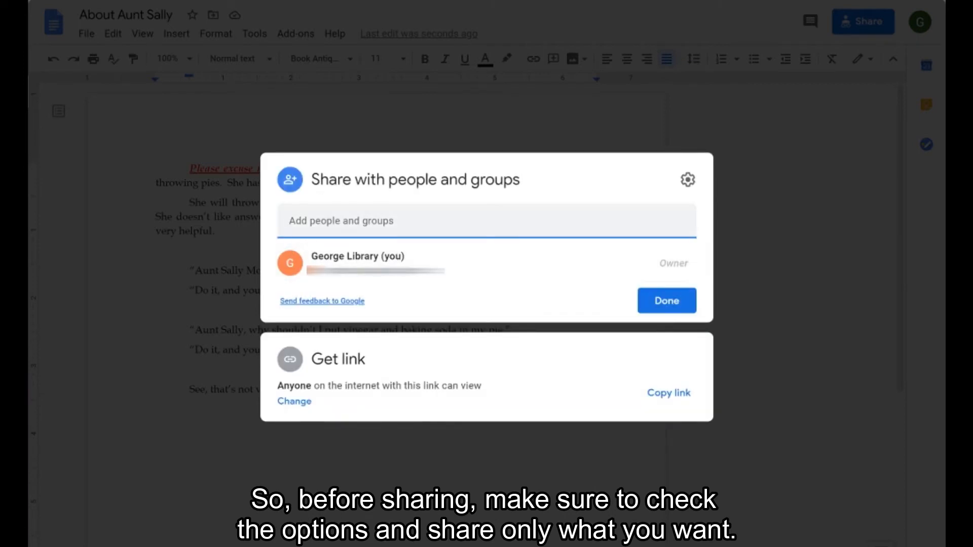
# Step: Share the document with a contact as an Editor and send the invitation
pyautogui.write('ma')
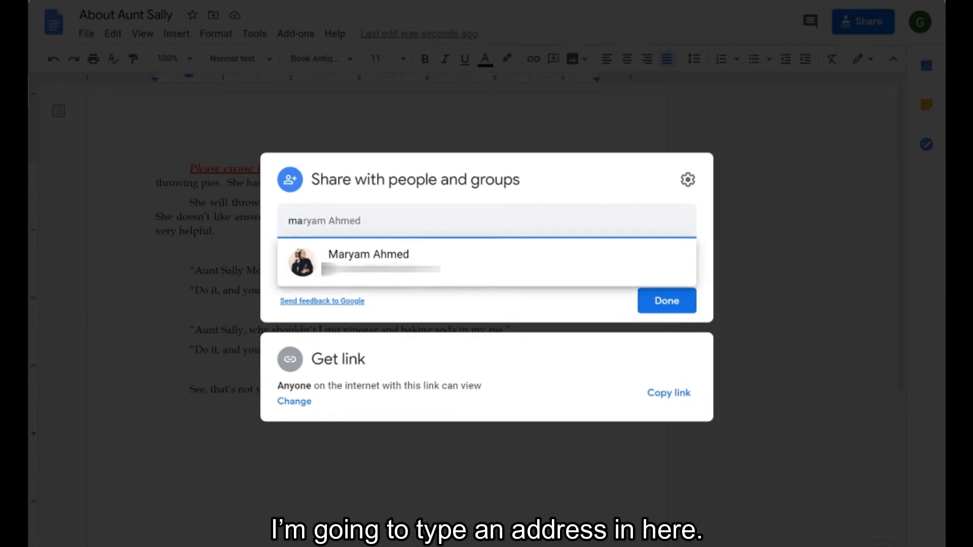
pyautogui.click(481, 256)
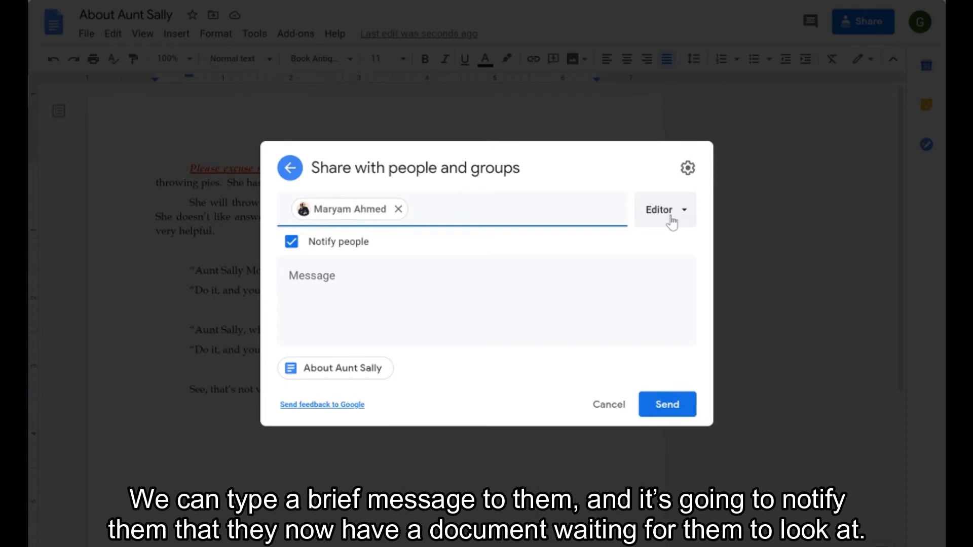
pyautogui.click(343, 275)
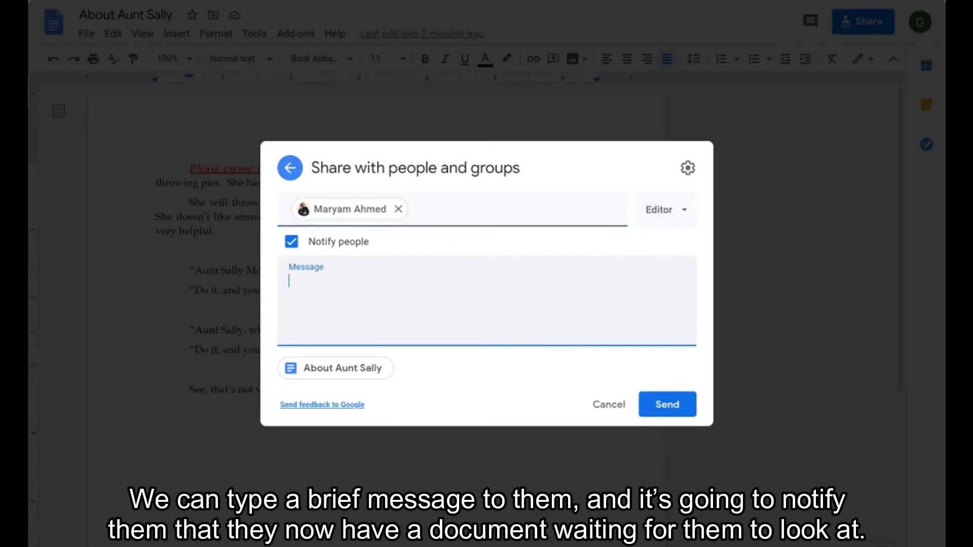
pyautogui.click(679, 409)
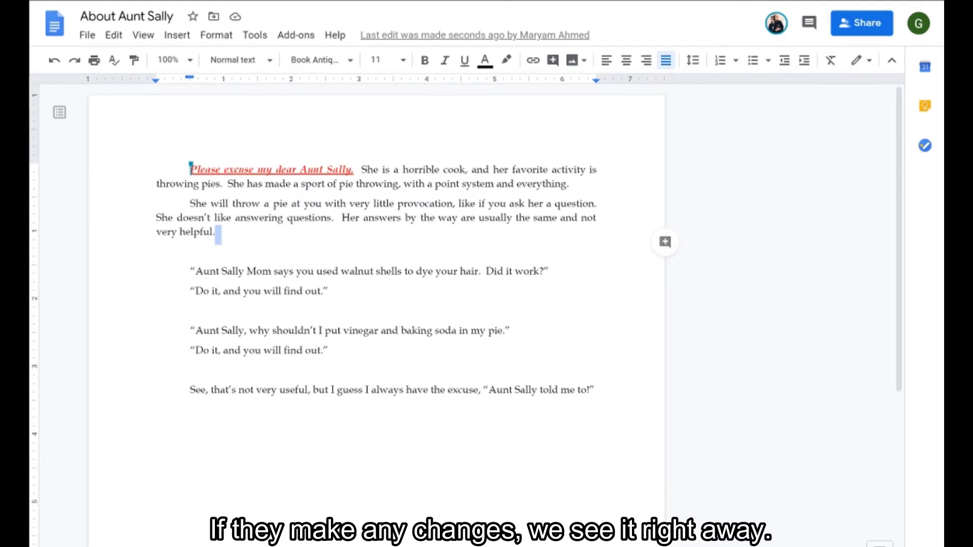
# Step: Add the comment "What do you think of this part?" to the final paragraph
pyautogui.moveTo(190, 390); pyautogui.dragTo(601, 390)
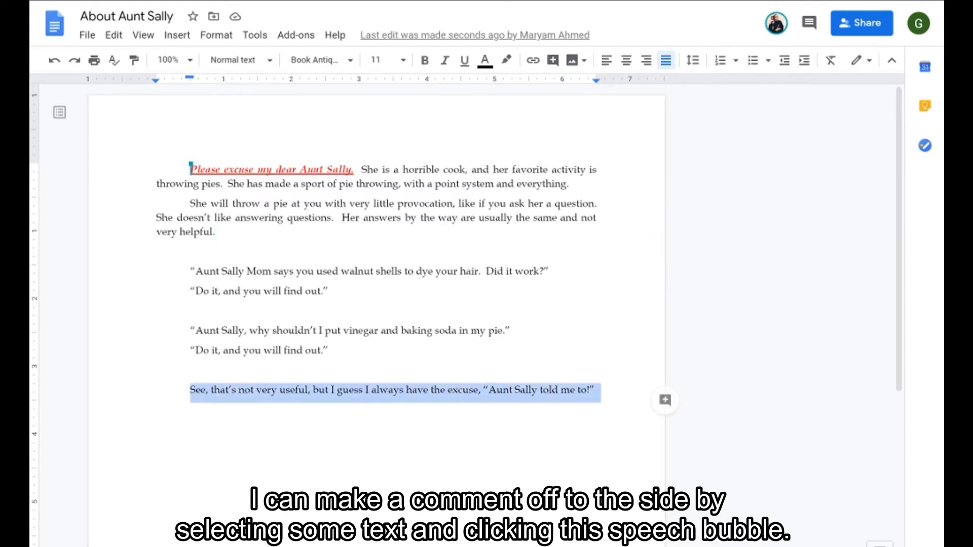
pyautogui.click(665, 400)
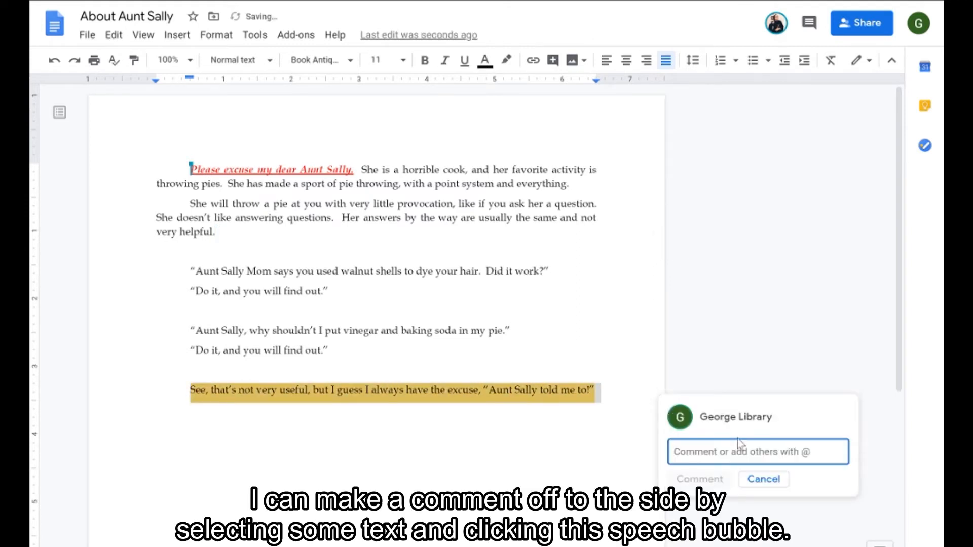
pyautogui.write('What do you think')
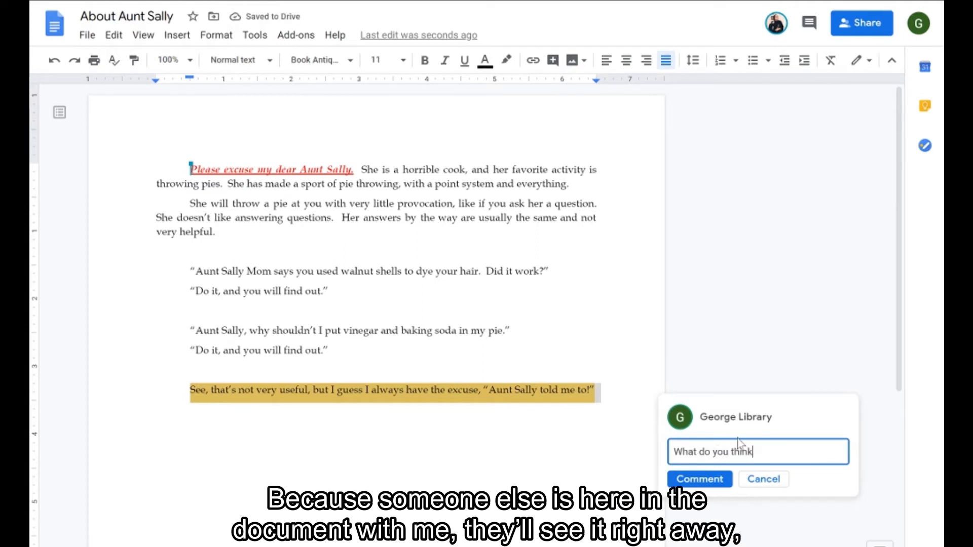
pyautogui.write(' of this part?')
pyautogui.press('Return')
pyautogui.press('BackSpace')
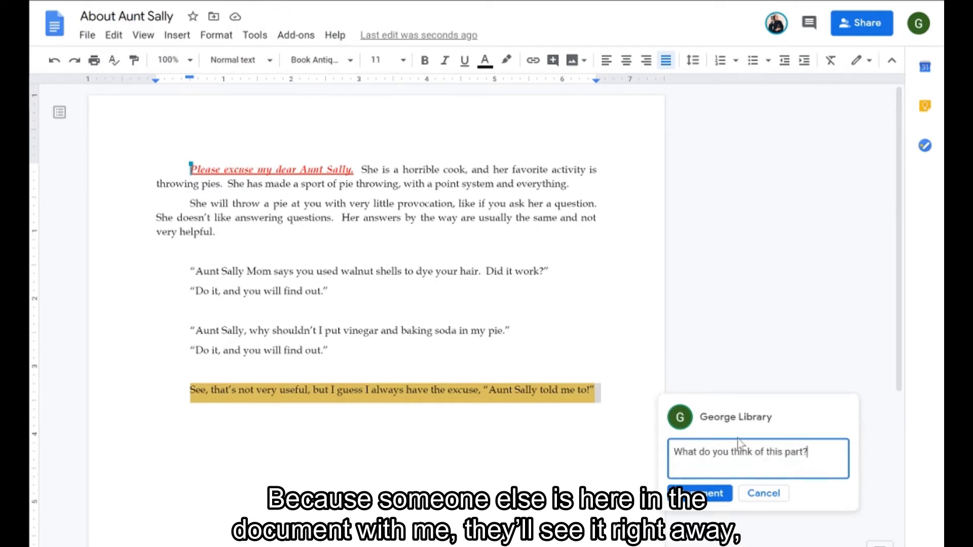
pyautogui.click(712, 502)
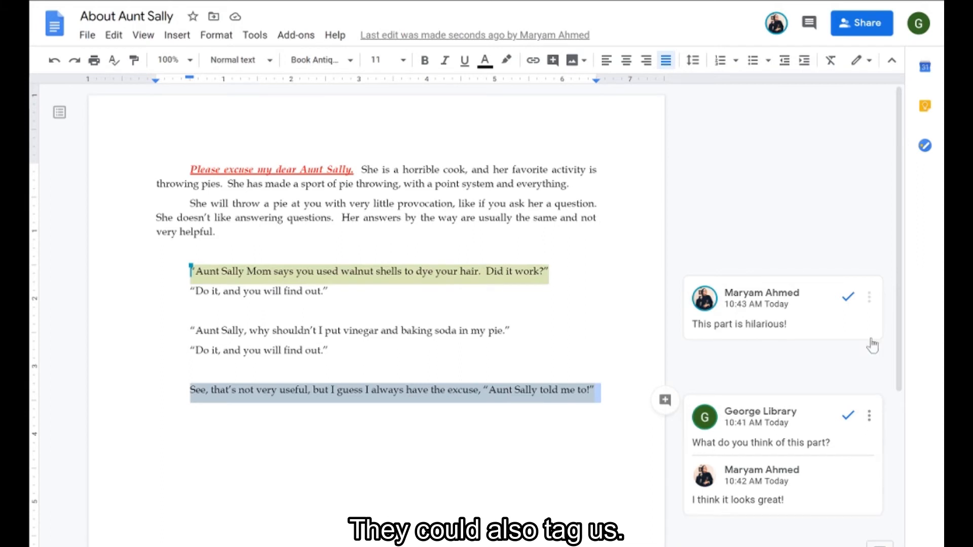
# Step: Reply "Great!" to the collaborator's comment on the walnut shells quote
pyautogui.click(784, 331)
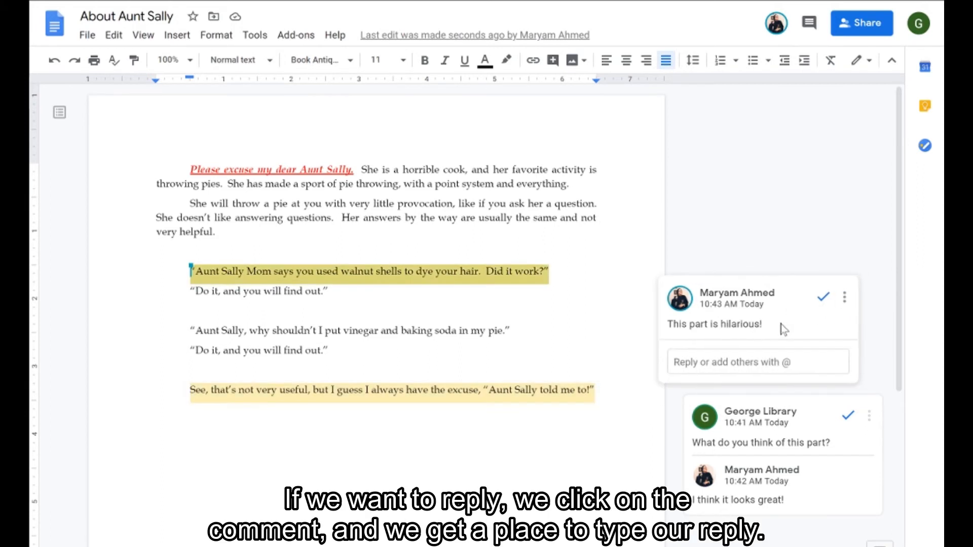
pyautogui.write('Great!')
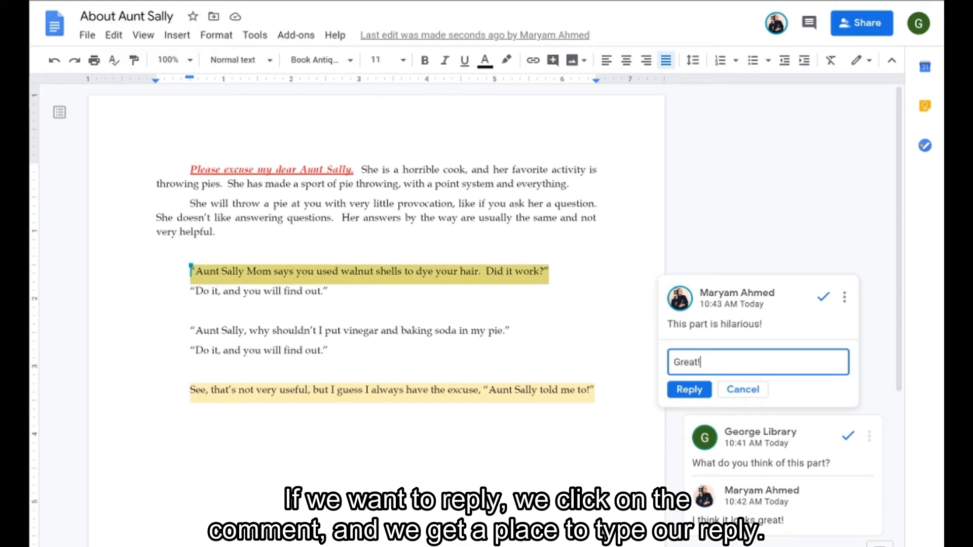
pyautogui.click(689, 390)
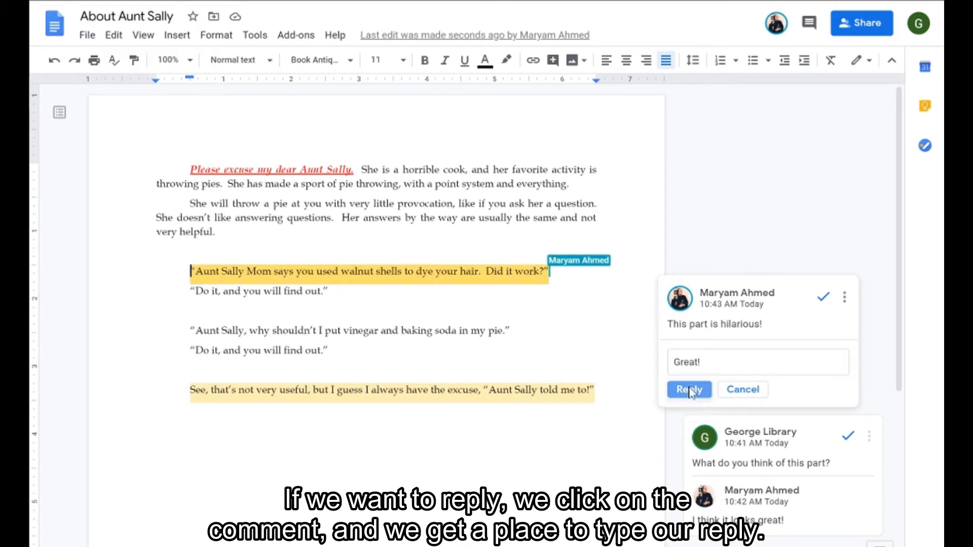
pyautogui.click(608, 428)
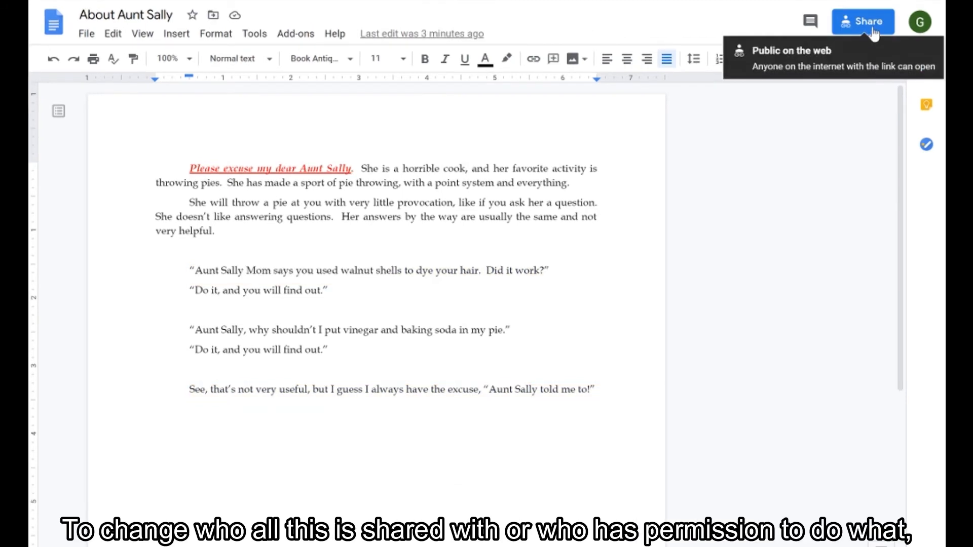
# Step: Open the collaborator's permission options in the sharing dialog
pyautogui.click(869, 24)
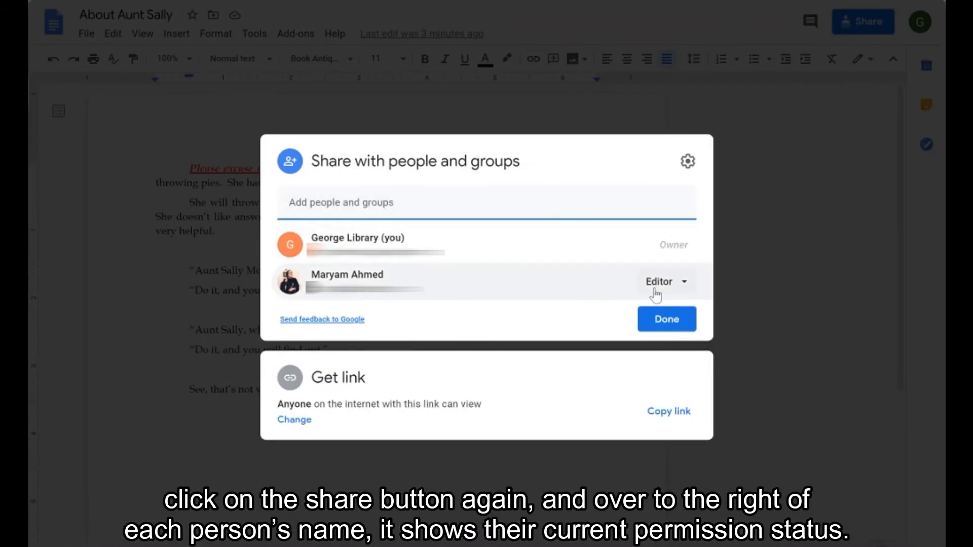
pyautogui.click(685, 284)
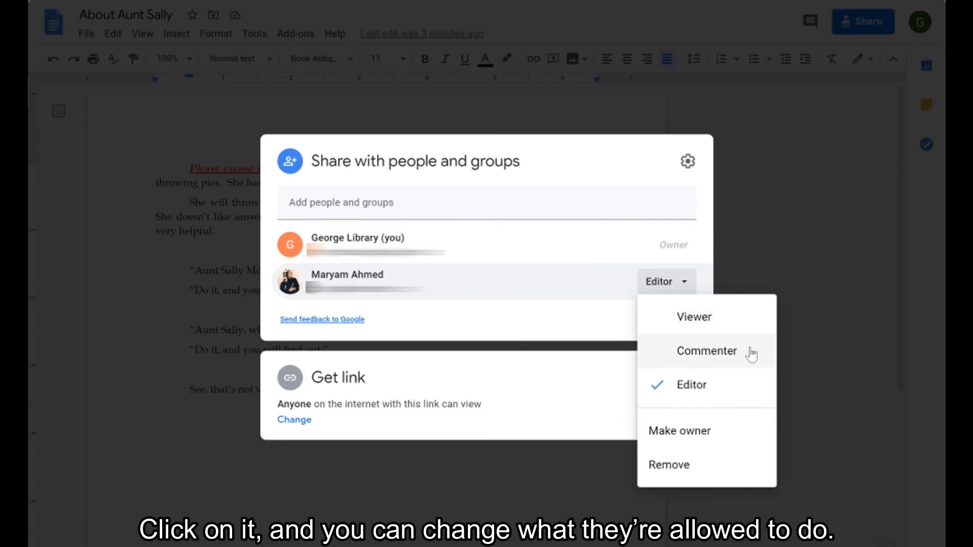